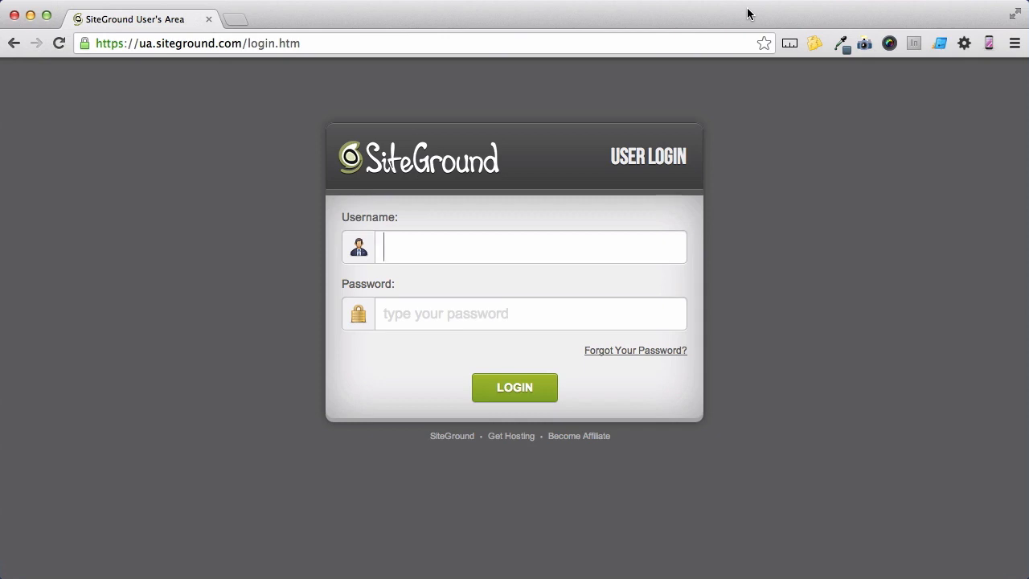
text(easy)
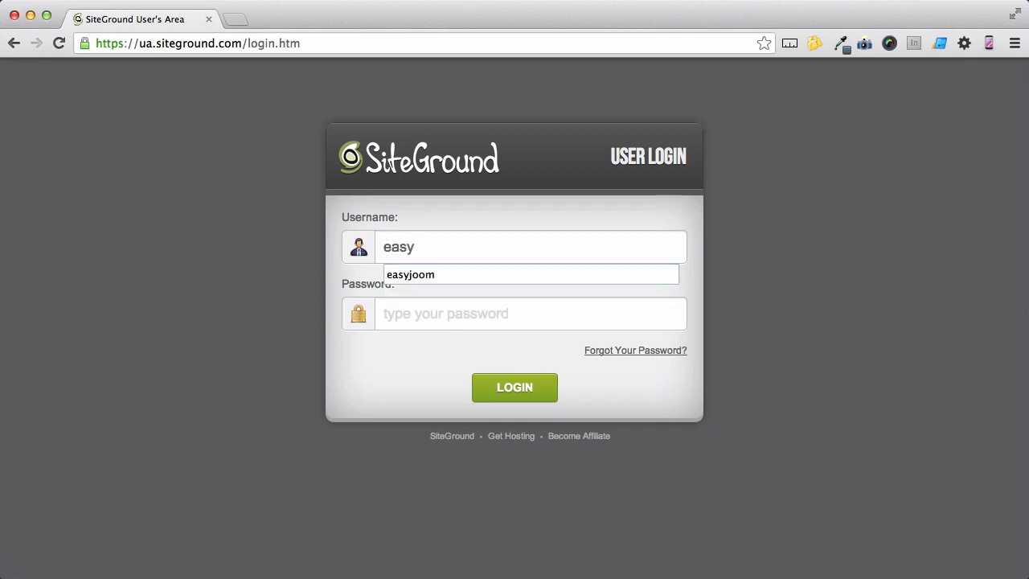
Log in with the autocompleted username and saved password
key(Down)
key(Tab)
text(•••••••••••)
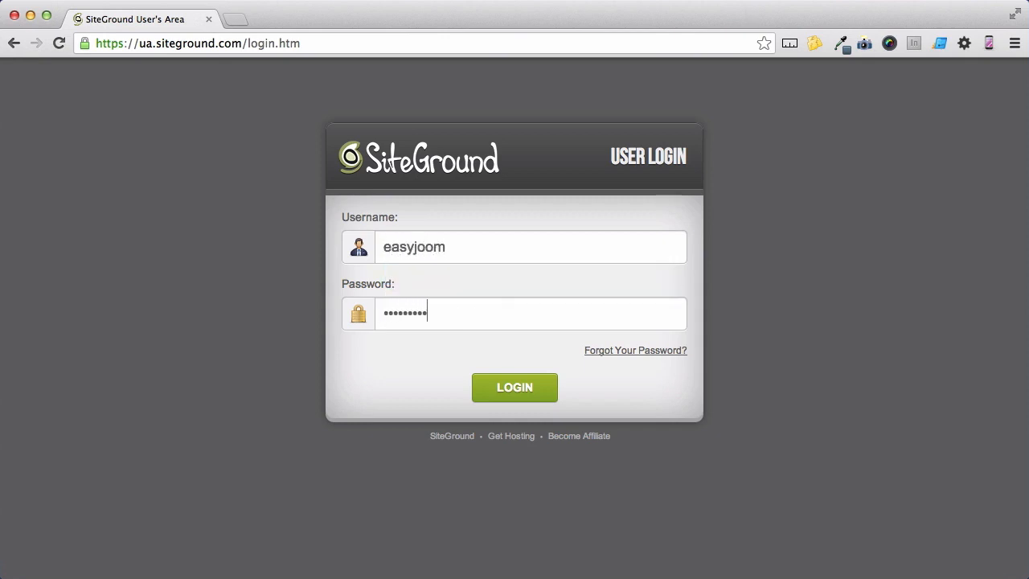
click(540, 391)
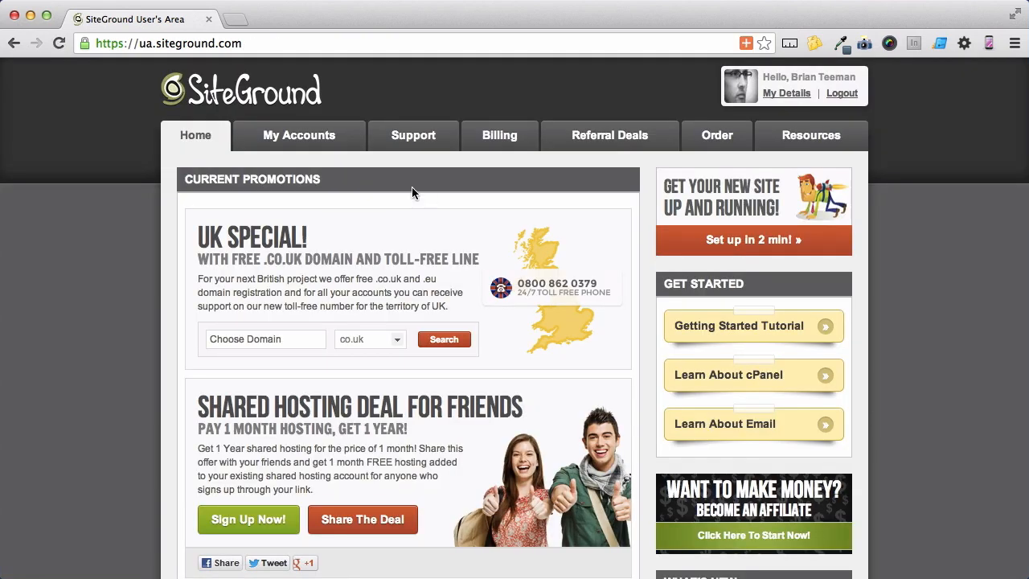
Go to My Accounts and launch cPanel for easyjoomlaupgrade.com
click(325, 141)
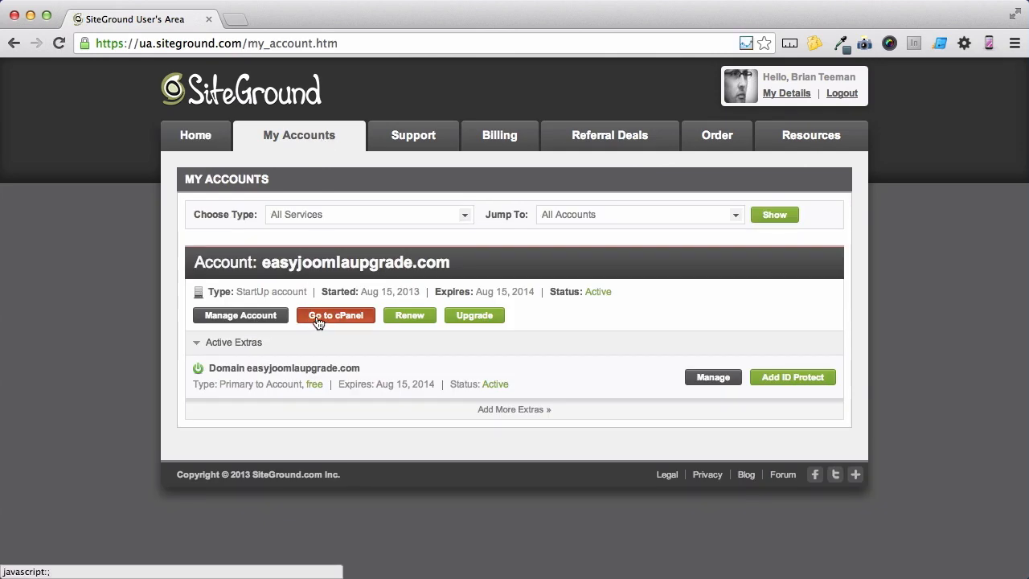
click(317, 320)
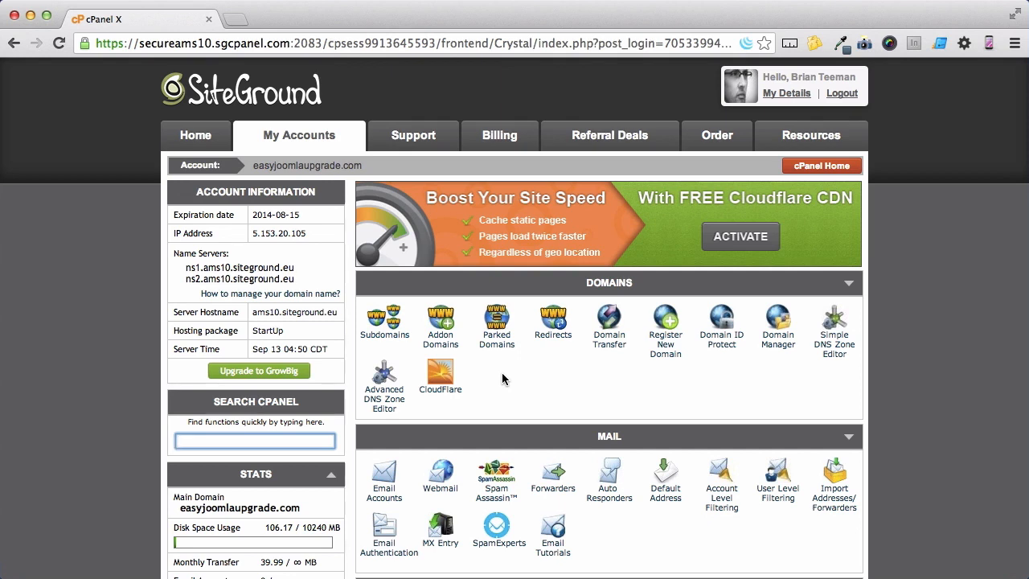
scroll(502, 378, down, 3)
scroll(502, 378, down, 3)
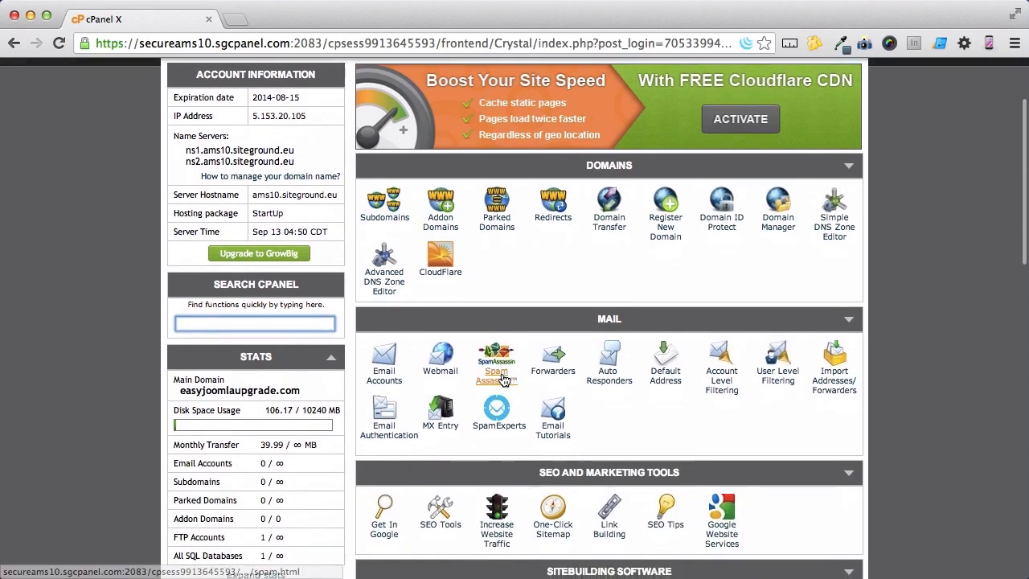
scroll(502, 378, down, 2)
scroll(503, 378, down, 2)
scroll(502, 379, down, 1)
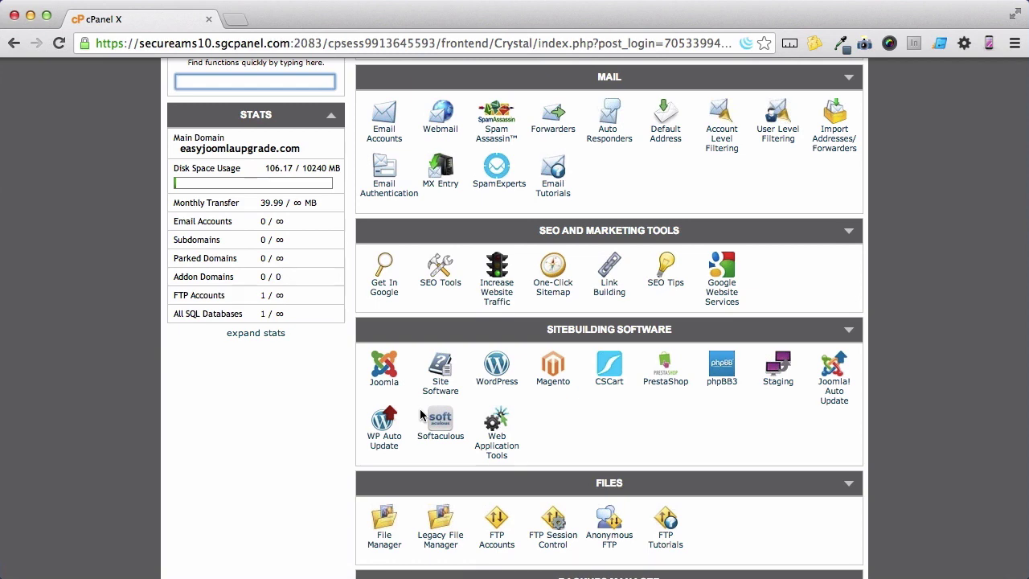
Launch the Joomla installer from the Sitebuilding Software section
click(384, 381)
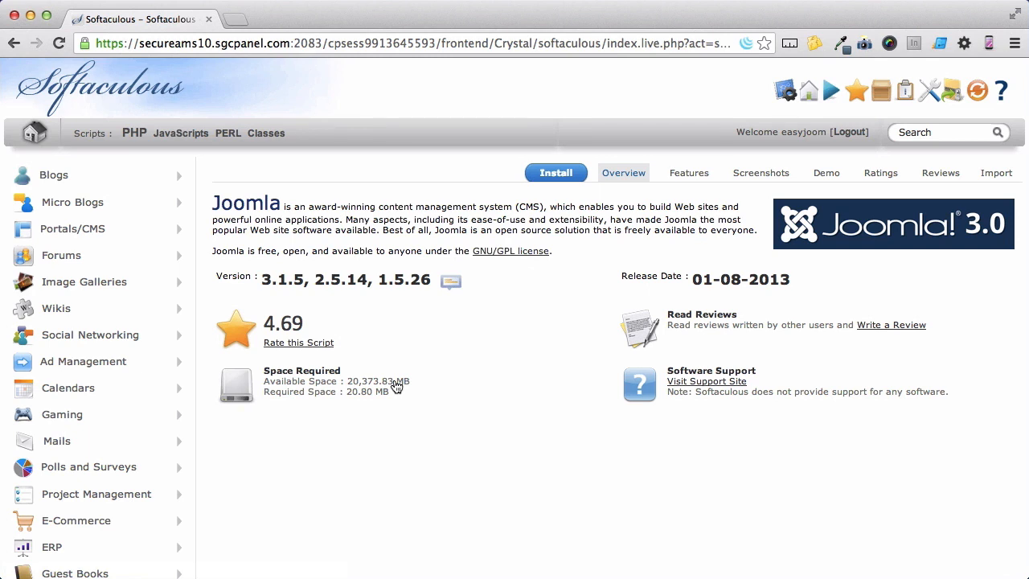
click(556, 172)
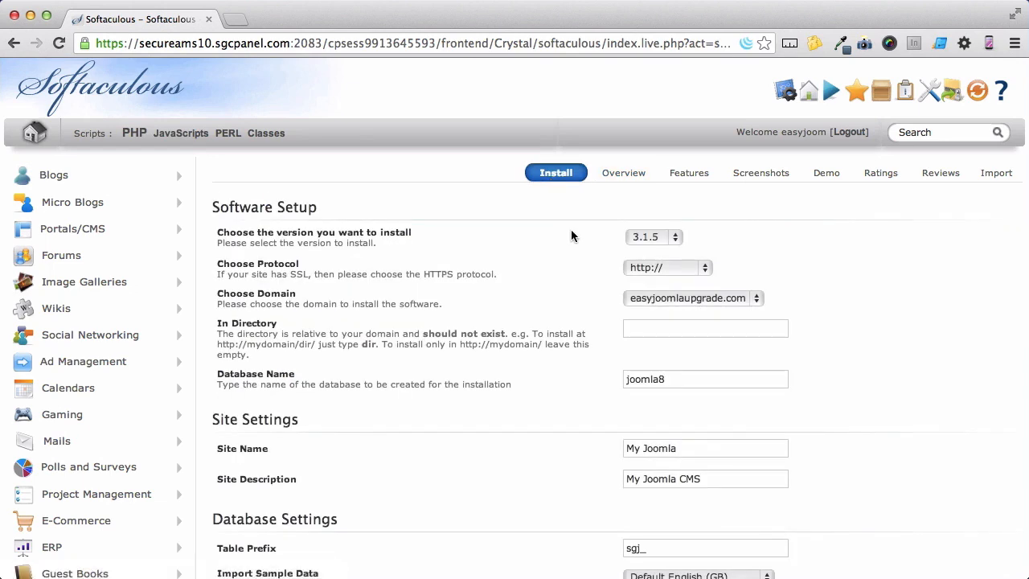
click(650, 239)
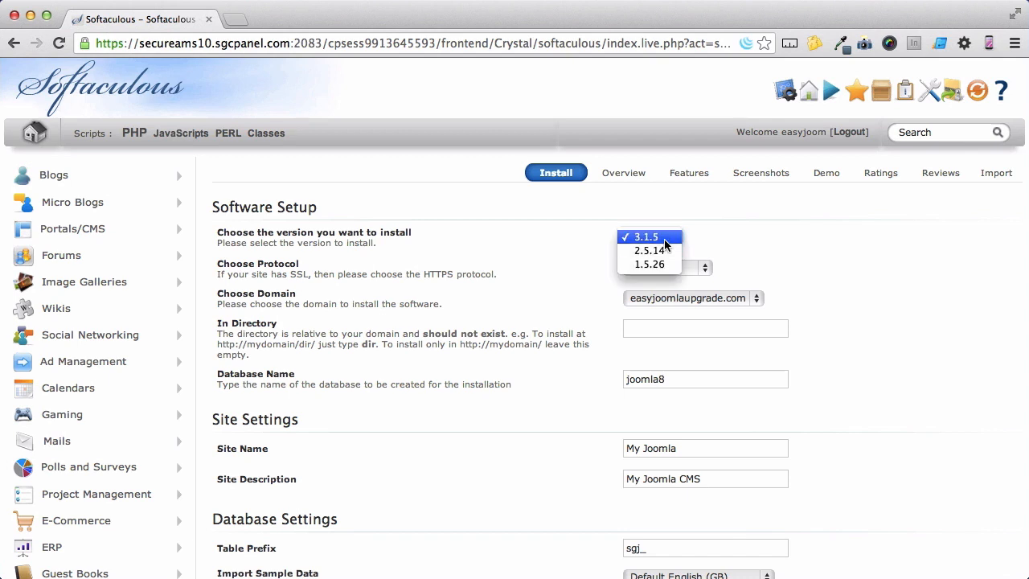
click(665, 241)
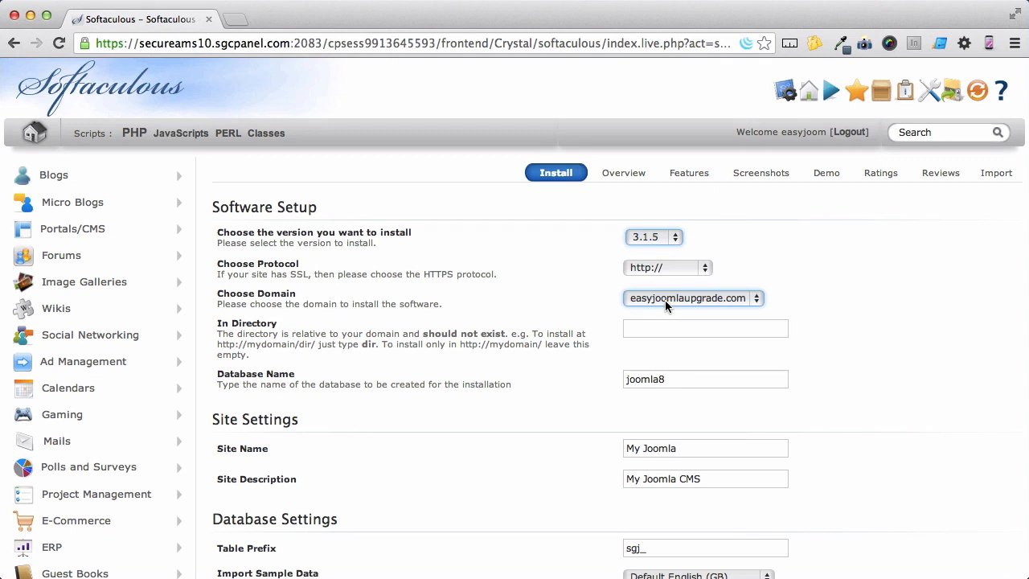
click(656, 327)
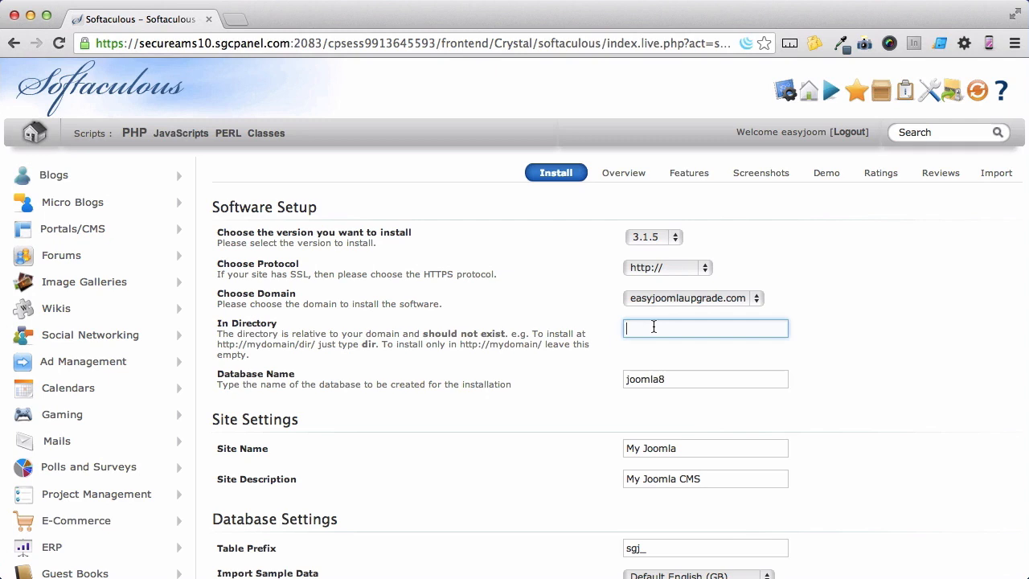
text(new)
scroll(654, 326, down, 1)
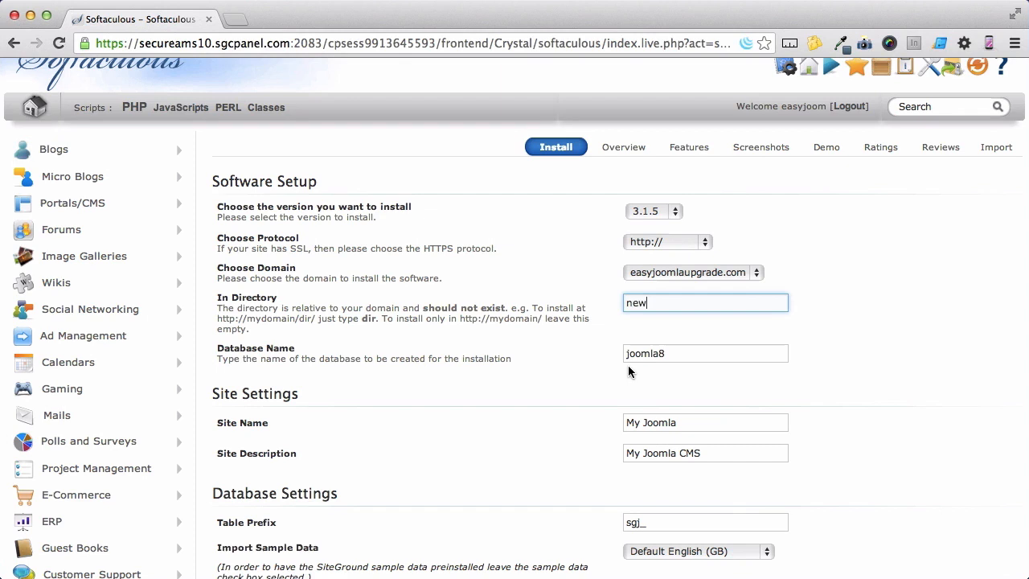
scroll(628, 364, down, 2)
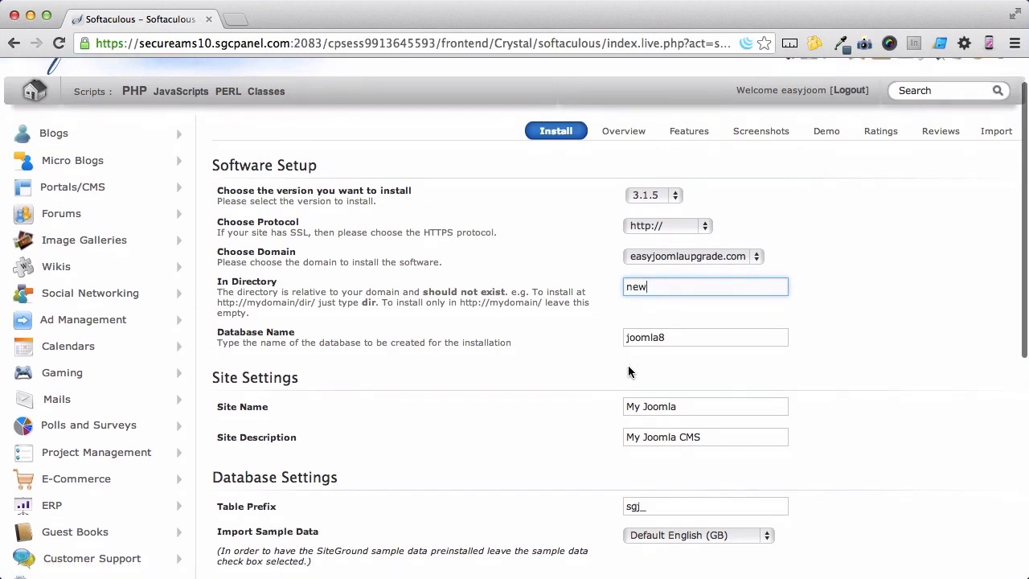
Confirm 'new' as the install directory and move to the Site Name field
click(628, 365)
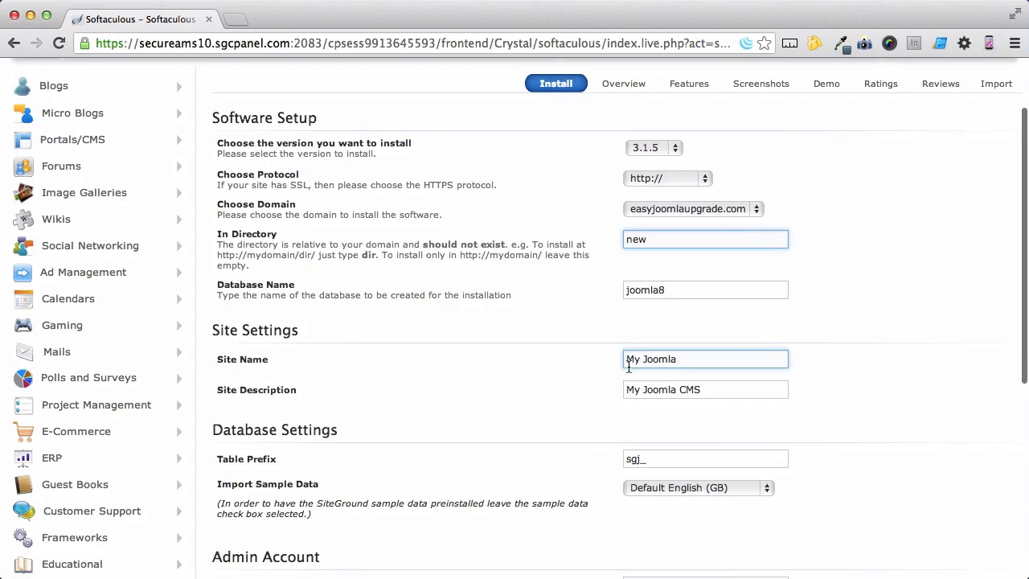
scroll(627, 366, down, 2)
scroll(628, 365, down, 2)
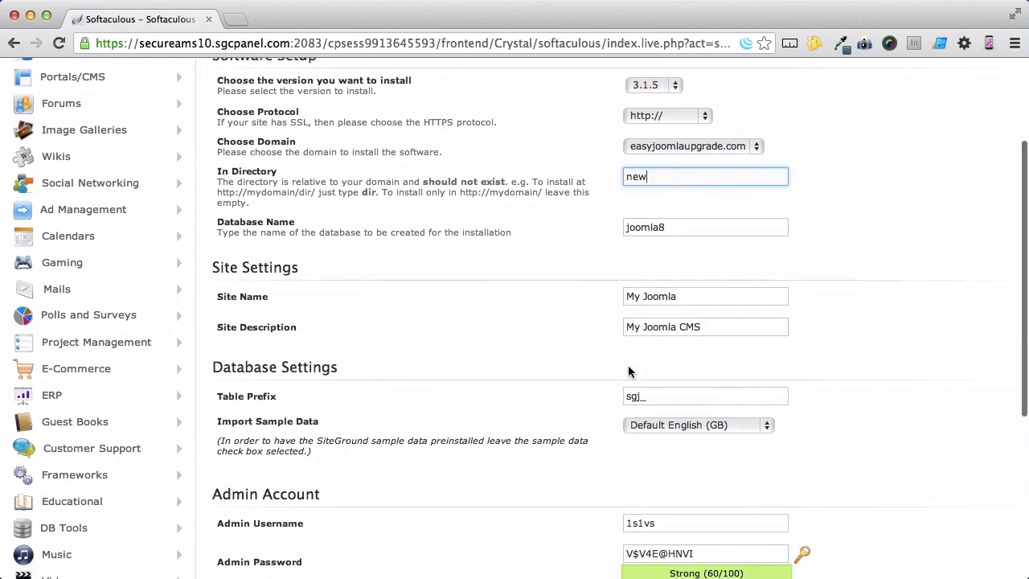
Choose None for Import Sample Data, keeping the default table prefix
click(628, 371)
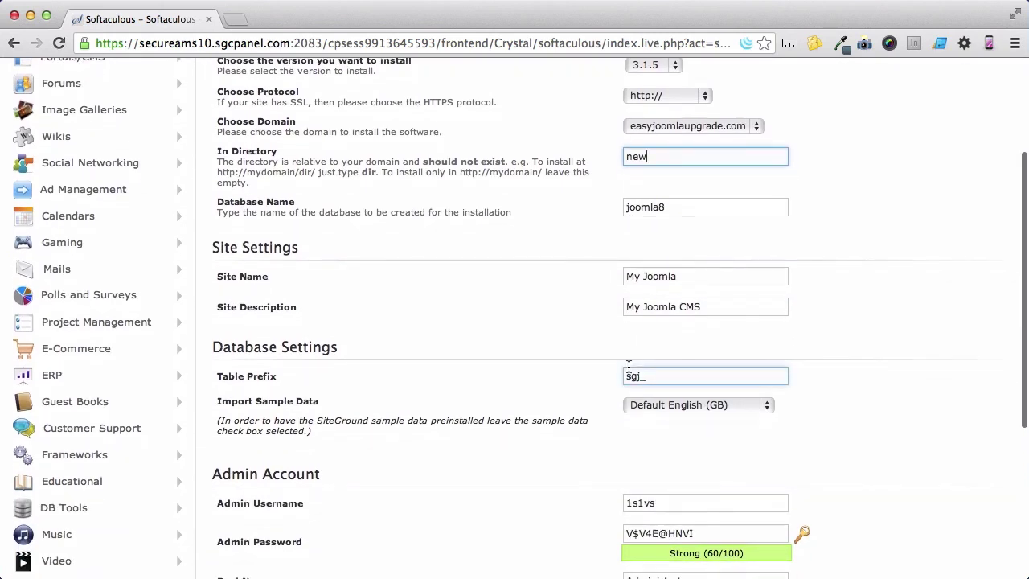
click(667, 404)
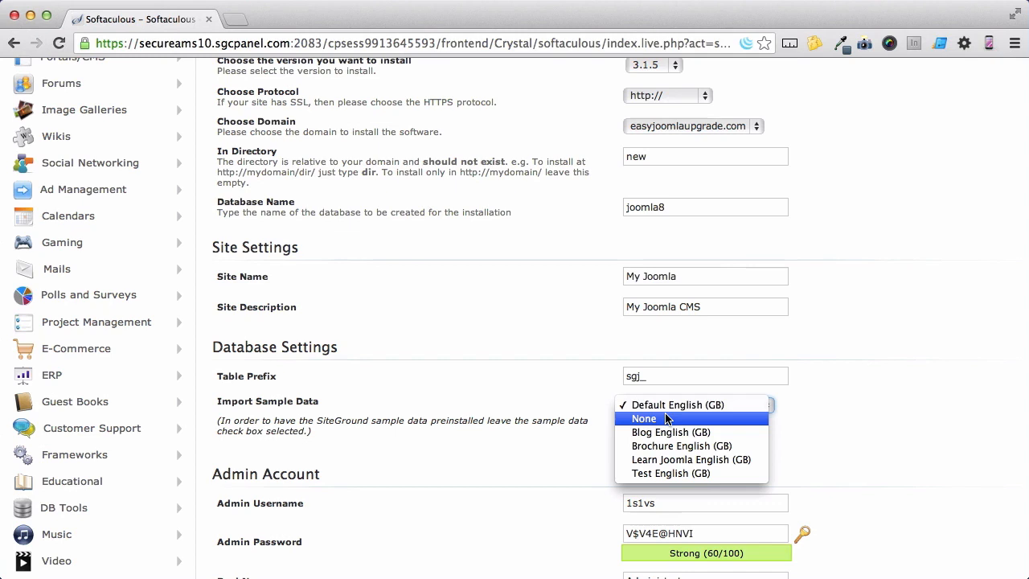
click(665, 418)
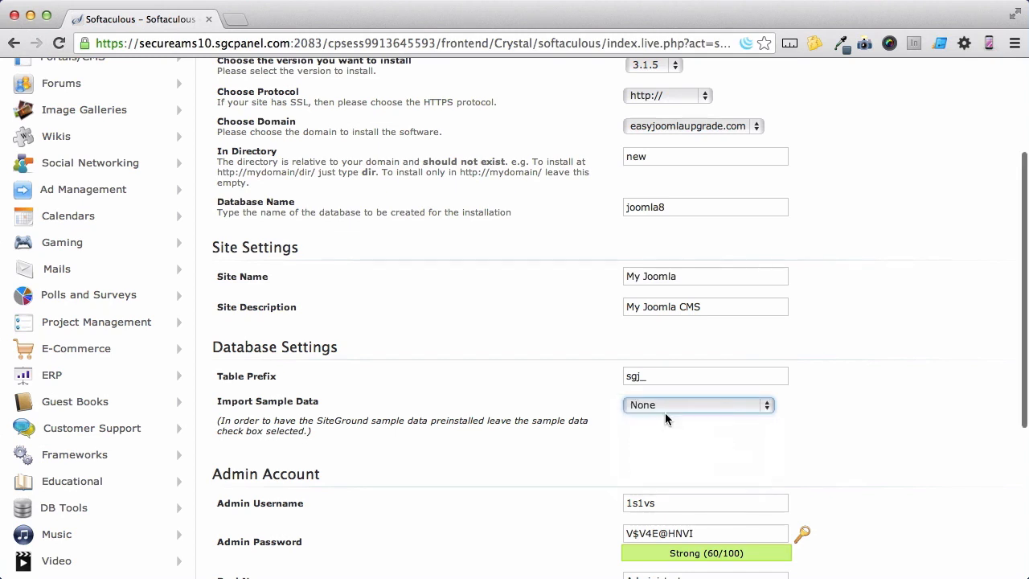
scroll(665, 412, down, 2)
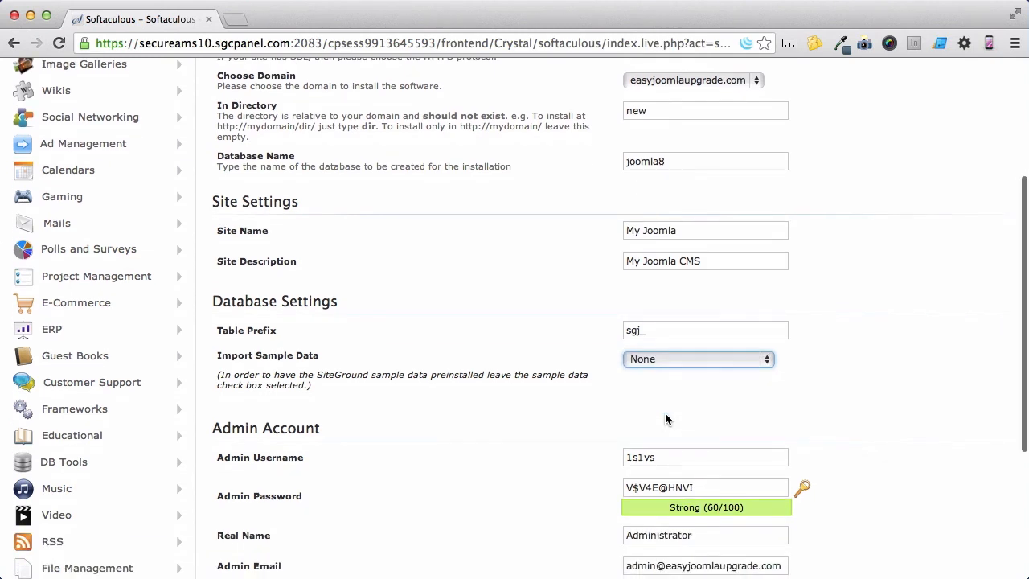
scroll(665, 417, down, 1)
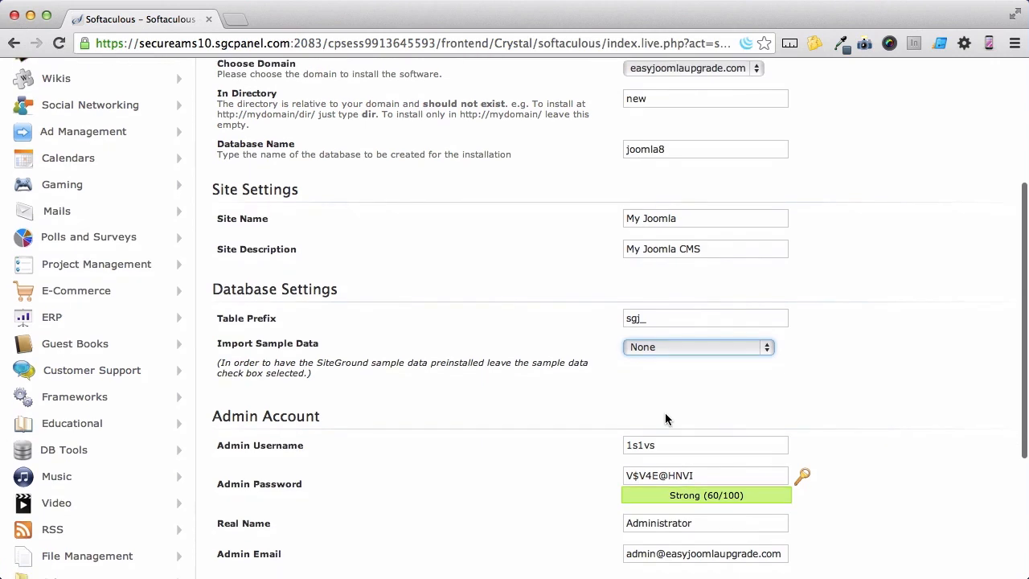
click(664, 440)
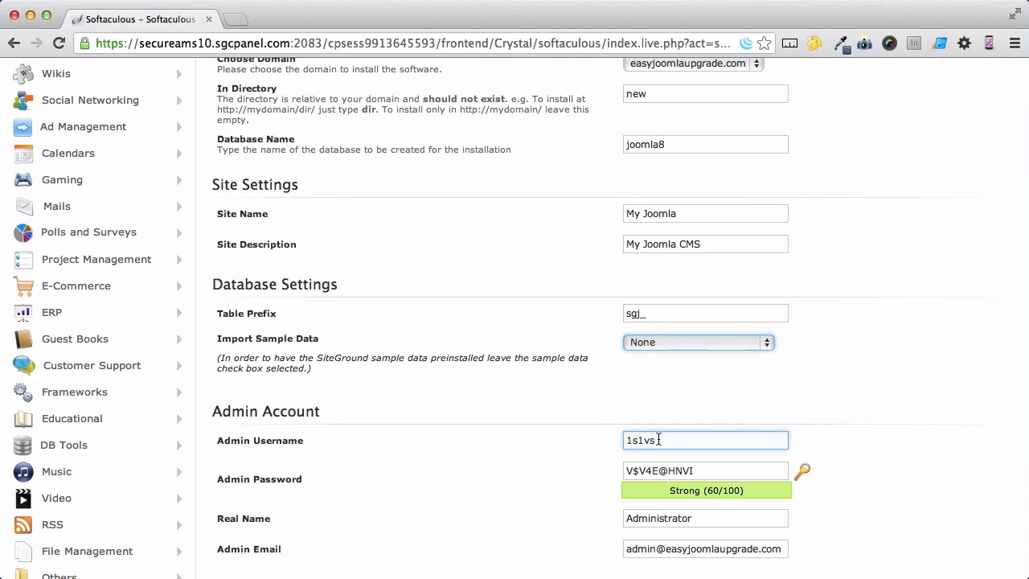
Enter a custom admin username and password and run the Joomla installation
double_click(659, 440)
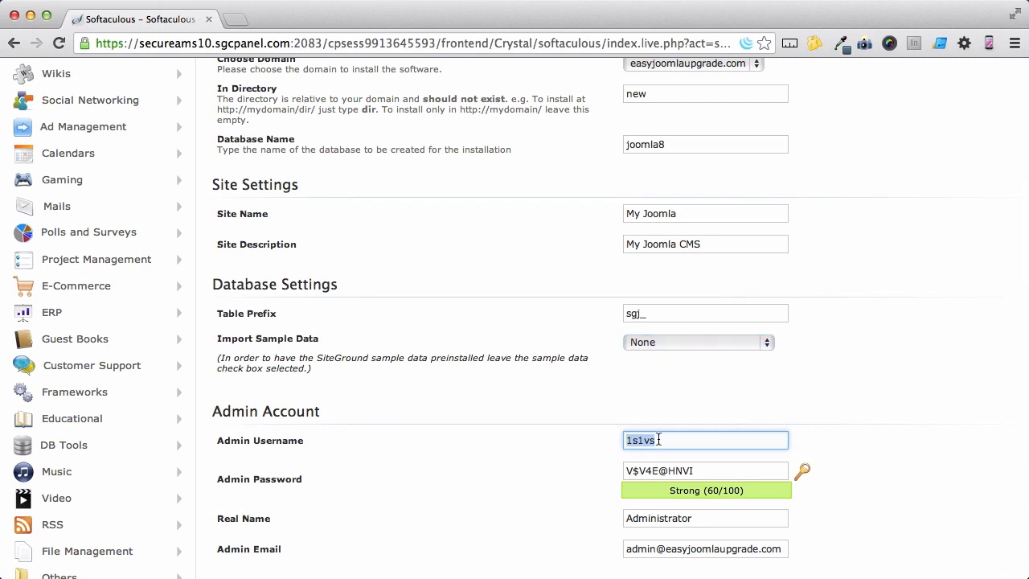
key(Tab)
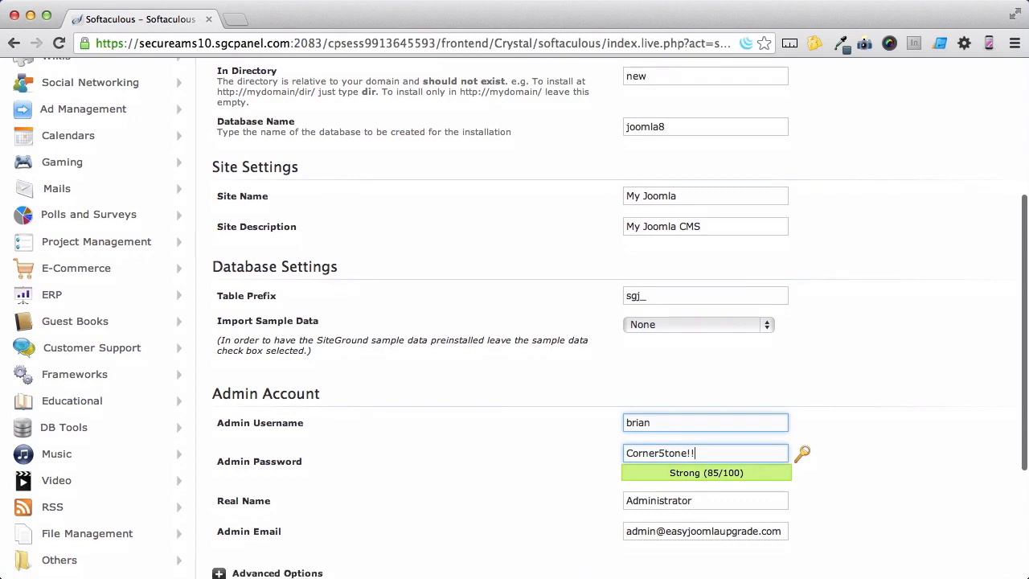
scroll(701, 470, down, 2)
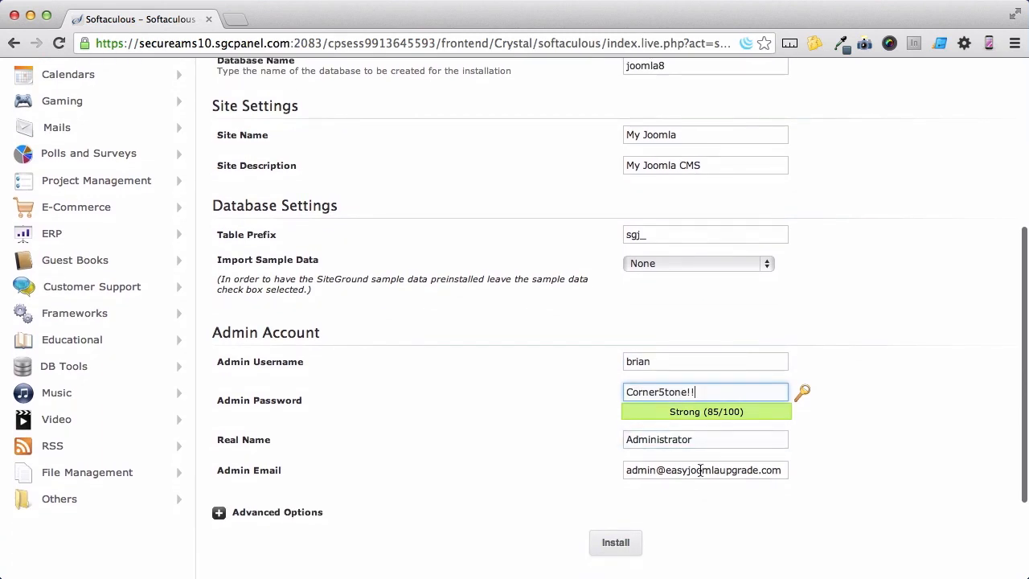
click(701, 470)
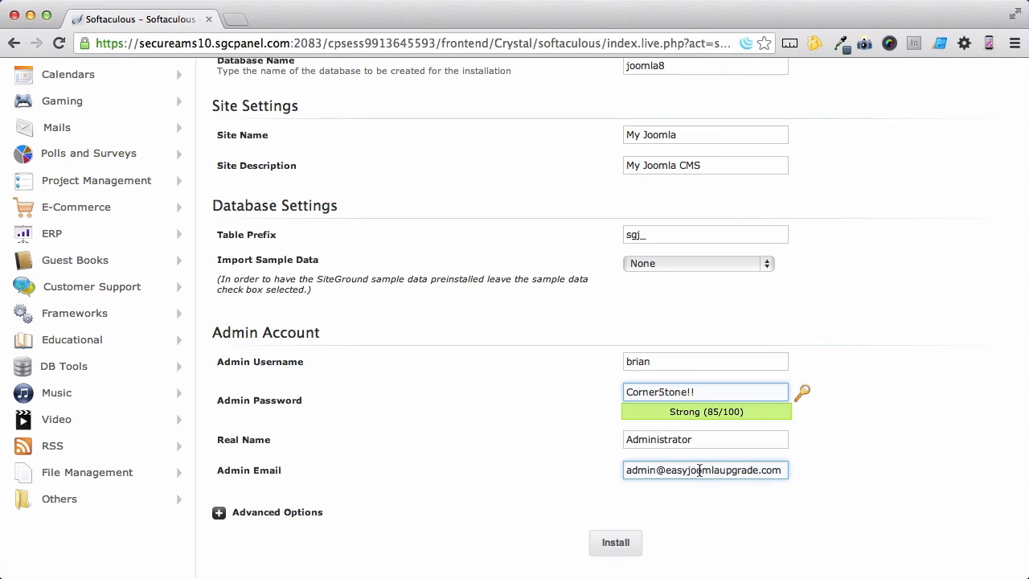
click(615, 543)
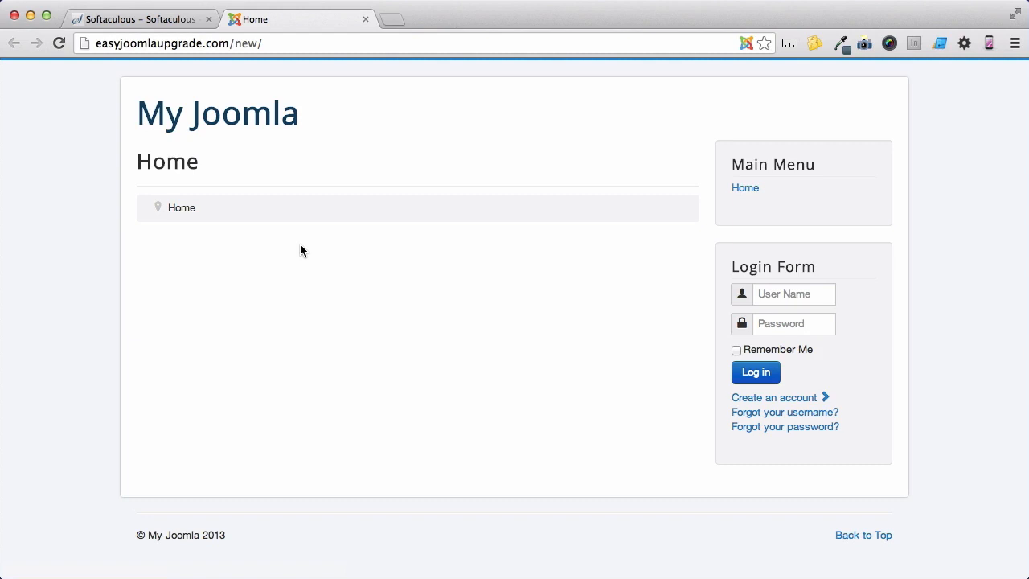
Load /new/administrator and sign in with the admin credentials to reach the Control Panel
click(286, 43)
key(Right)
text(a)
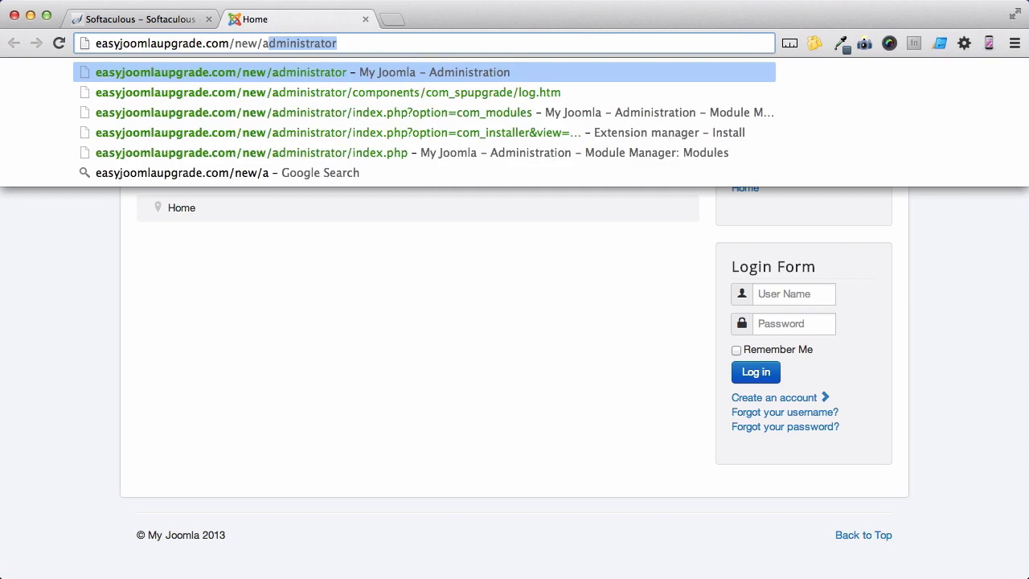
text(dministrator)
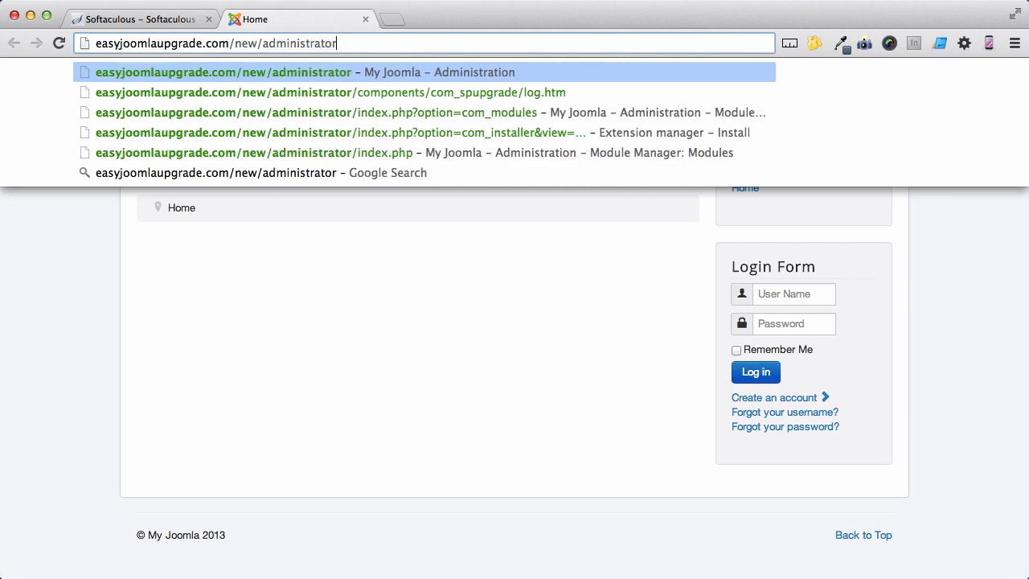
key(Return)
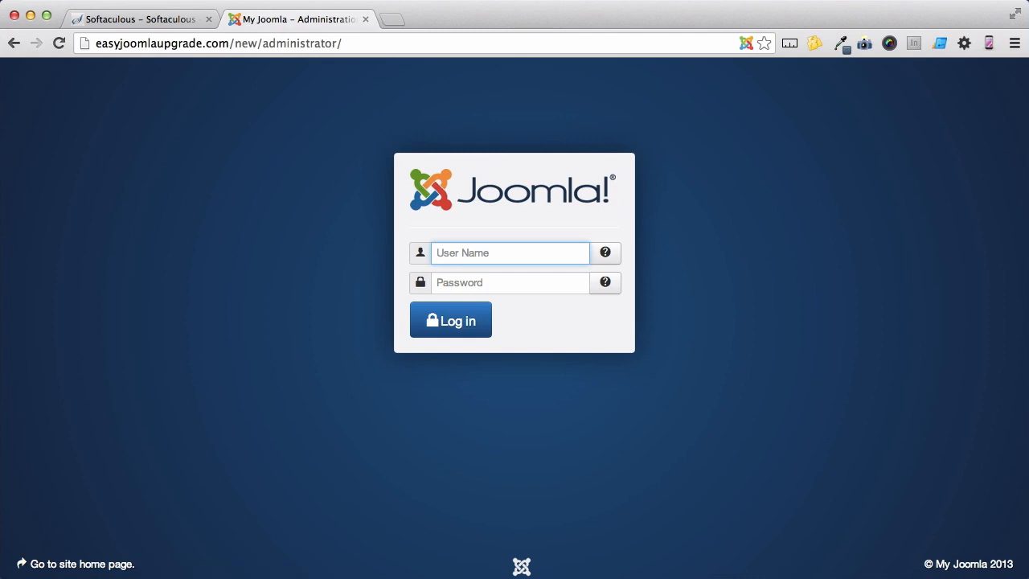
text(brian)
key(Tab)
text(•••••••••••••)
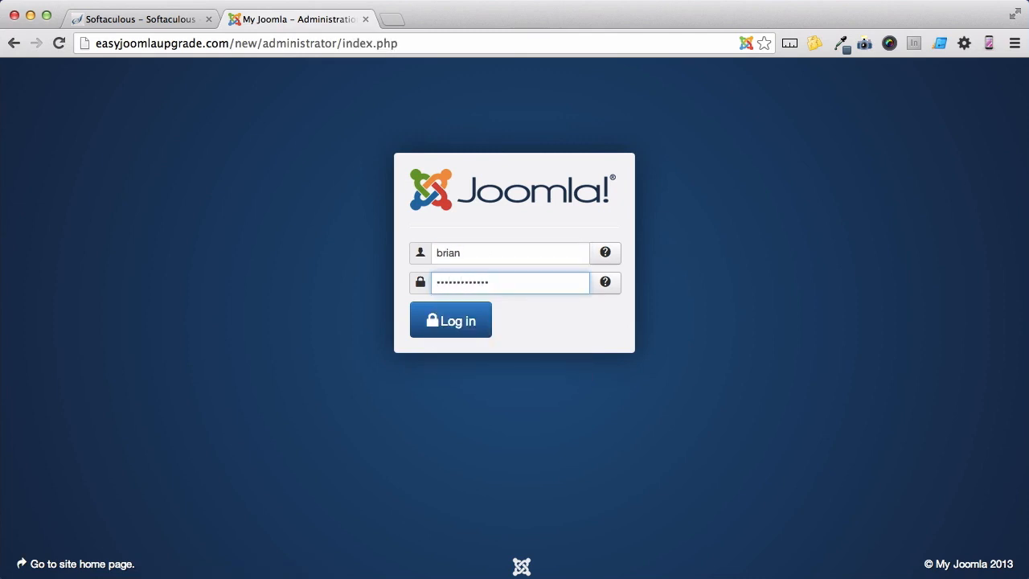
key(Return)
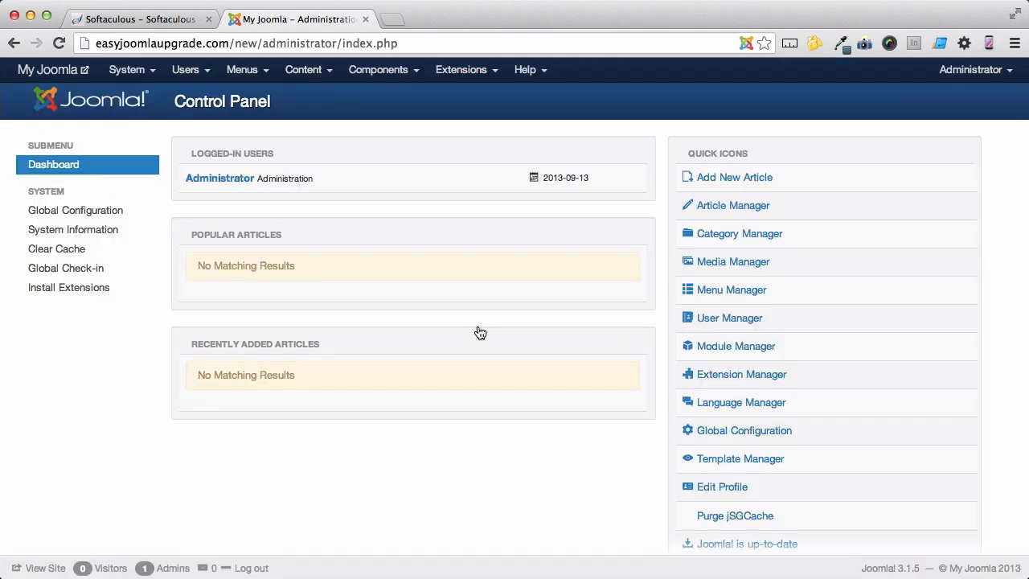